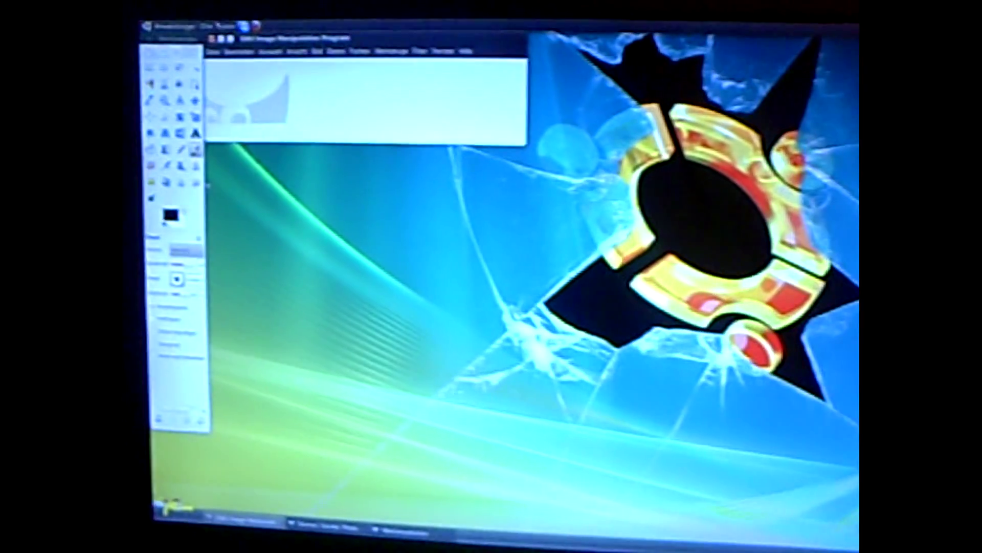
# - Choose Datei > Neu... to bring up the Ein neues Bild erstellen dialog
pyautogui.click(212, 51)
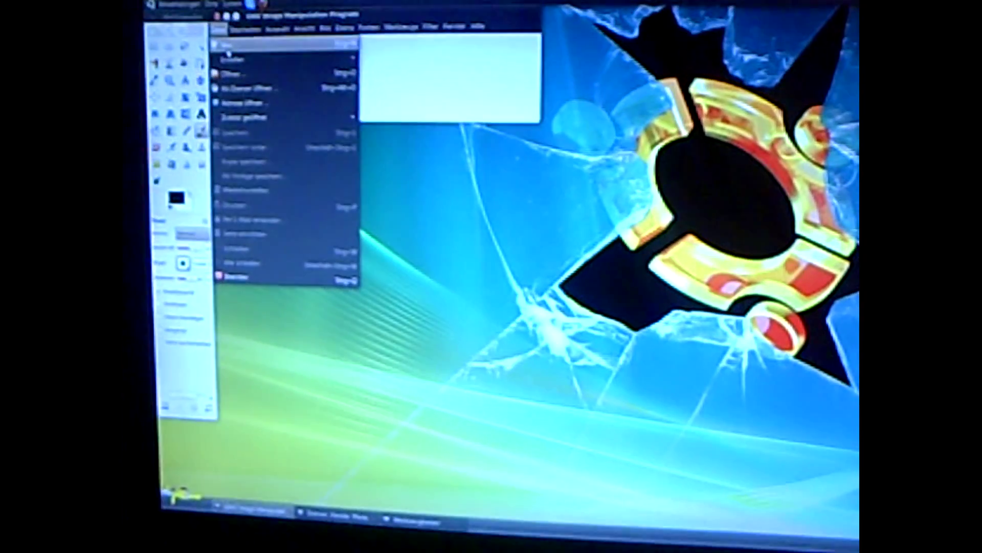
pyautogui.click(228, 47)
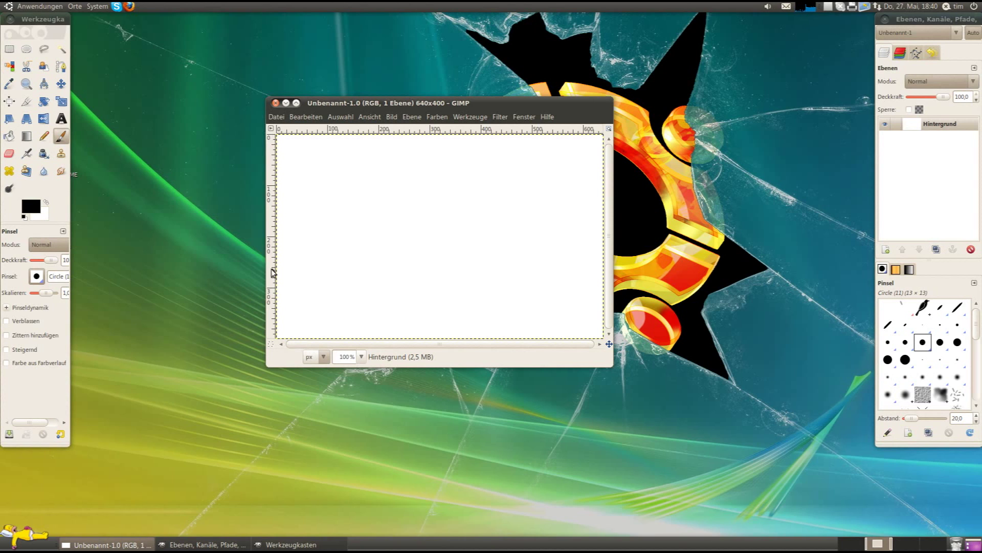
# - Brush-paint the word 'Lol' freehand across the new 640×400 canvas
pyautogui.moveTo(304, 192)
pyautogui.mouseDown()
pyautogui.moveTo(302, 249)
pyautogui.moveTo(370, 243)
pyautogui.moveTo(408, 219)
pyautogui.moveTo(392, 247)
pyautogui.moveTo(380, 218)
pyautogui.moveTo(437, 213)
pyautogui.moveTo(452, 173)
pyautogui.moveTo(441, 232)
pyautogui.moveTo(487, 249)
pyautogui.mouseUp()
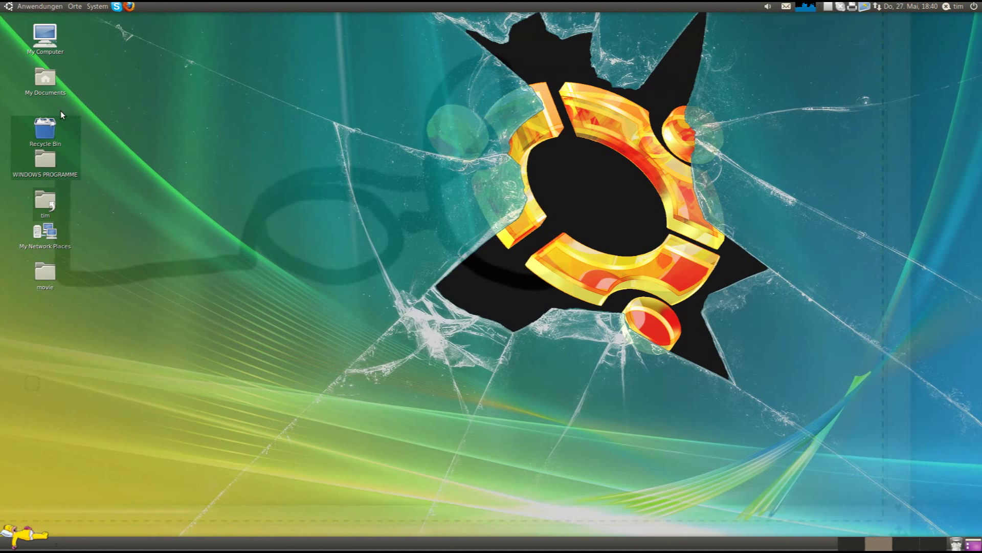
# - Launch MyPaint from Anwendungen > Grafik
pyautogui.click(8, 6)
pyautogui.moveTo(20, 121)
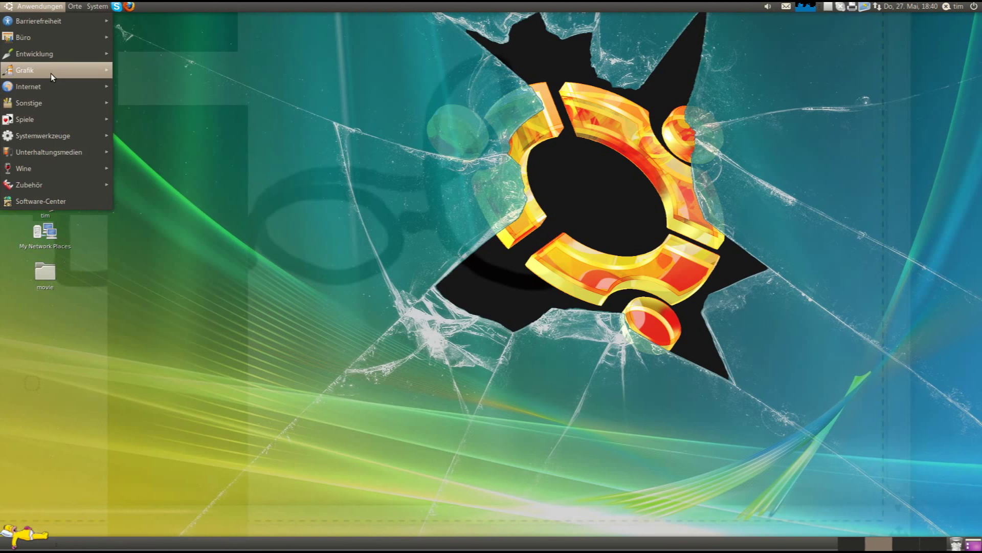
pyautogui.moveTo(53, 73)
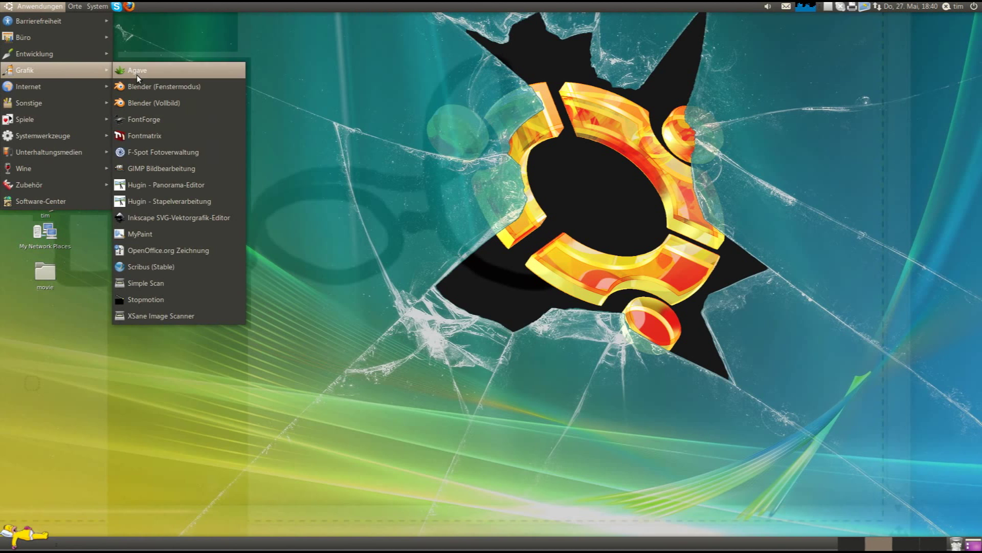
pyautogui.click(149, 228)
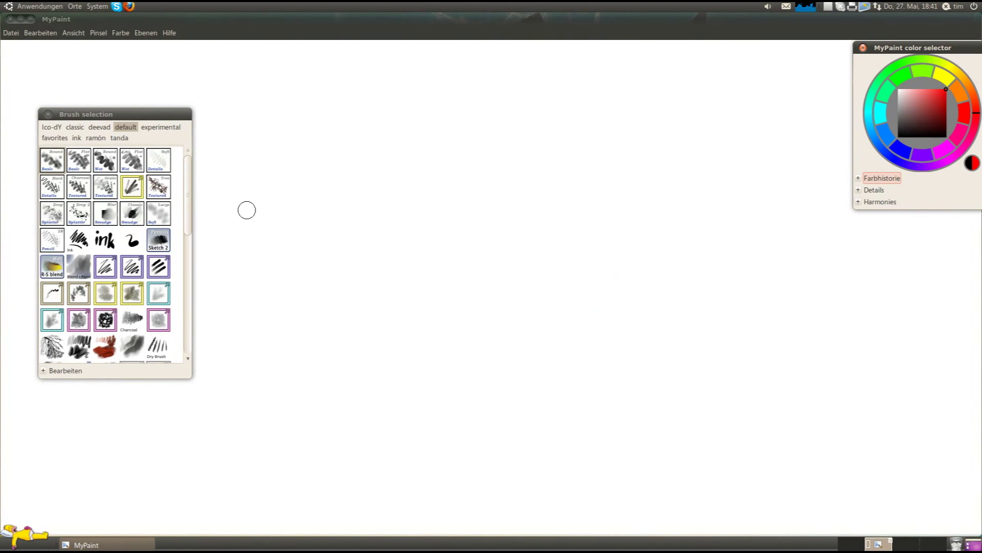
# - Try the ink and Wet Flat brushes, then settle on Sketch 2
pyautogui.click(170, 235)
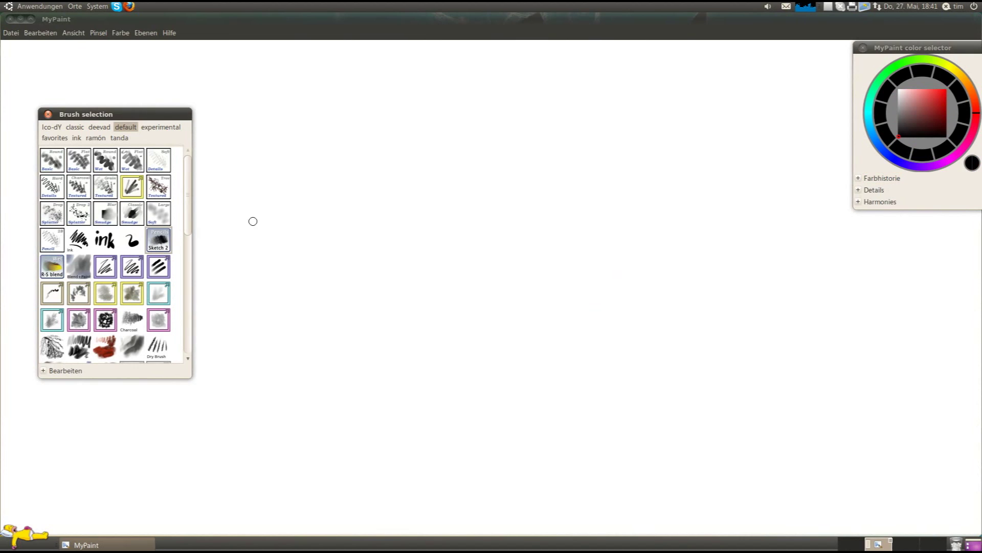
pyautogui.click(112, 242)
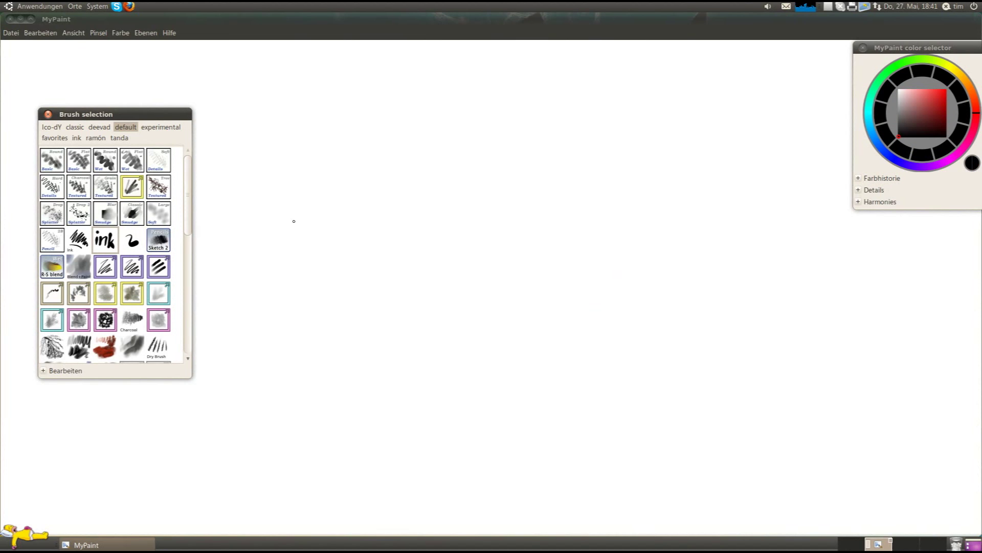
pyautogui.click(136, 162)
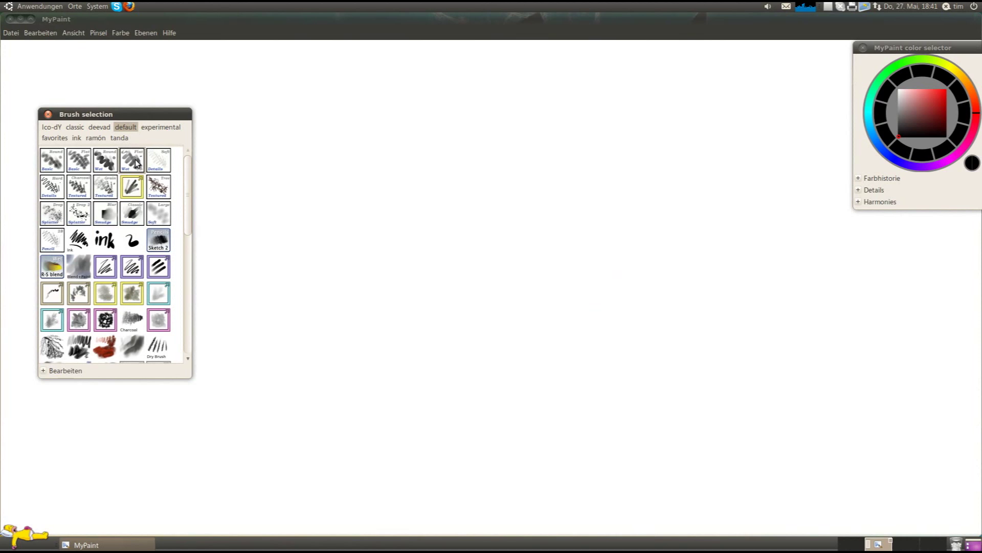
pyautogui.click(169, 248)
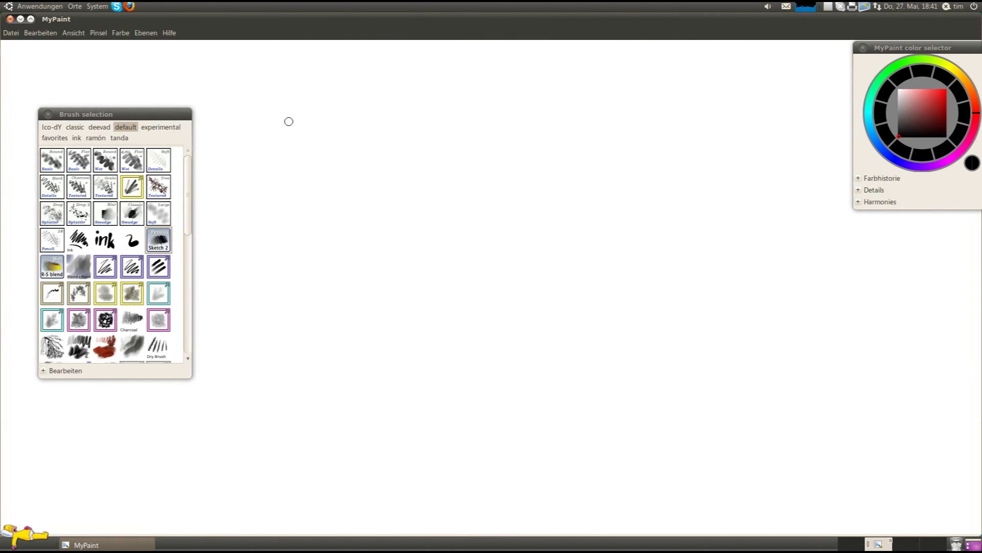
# - Handwrite 'He' and the word 'cool' on the canvas with the pen
pyautogui.moveTo(298, 112)
pyautogui.mouseDown()
pyautogui.moveTo(277, 220)
pyautogui.moveTo(271, 196)
pyautogui.moveTo(345, 189)
pyautogui.mouseUp()
pyautogui.moveTo(348, 137); pyautogui.dragTo(337, 216)
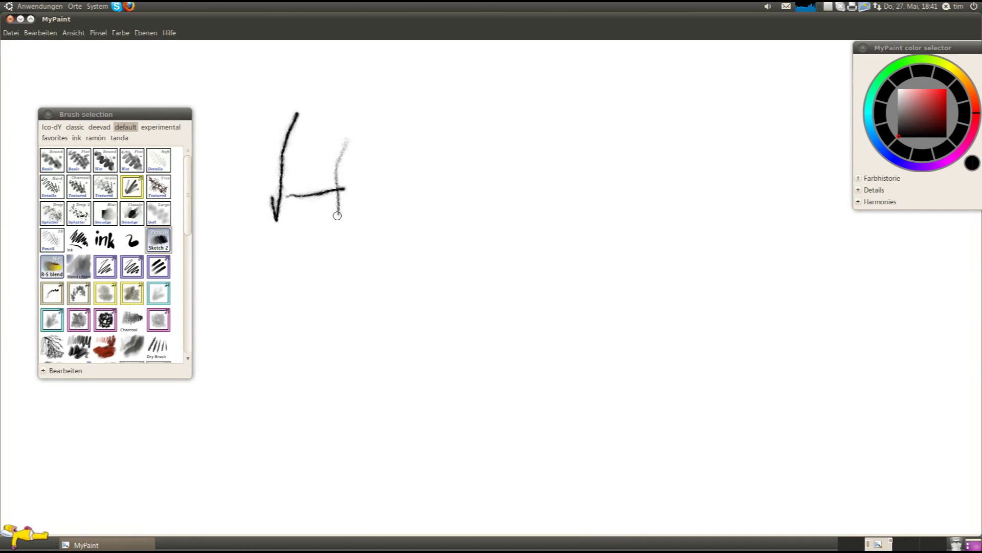
pyautogui.moveTo(423, 192)
pyautogui.mouseDown()
pyautogui.moveTo(420, 218)
pyautogui.moveTo(393, 214)
pyautogui.moveTo(440, 238)
pyautogui.moveTo(426, 247)
pyautogui.moveTo(470, 169)
pyautogui.moveTo(447, 204)
pyautogui.moveTo(521, 164)
pyautogui.moveTo(472, 170)
pyautogui.moveTo(565, 197)
pyautogui.moveTo(535, 236)
pyautogui.moveTo(608, 187)
pyautogui.mouseUp()
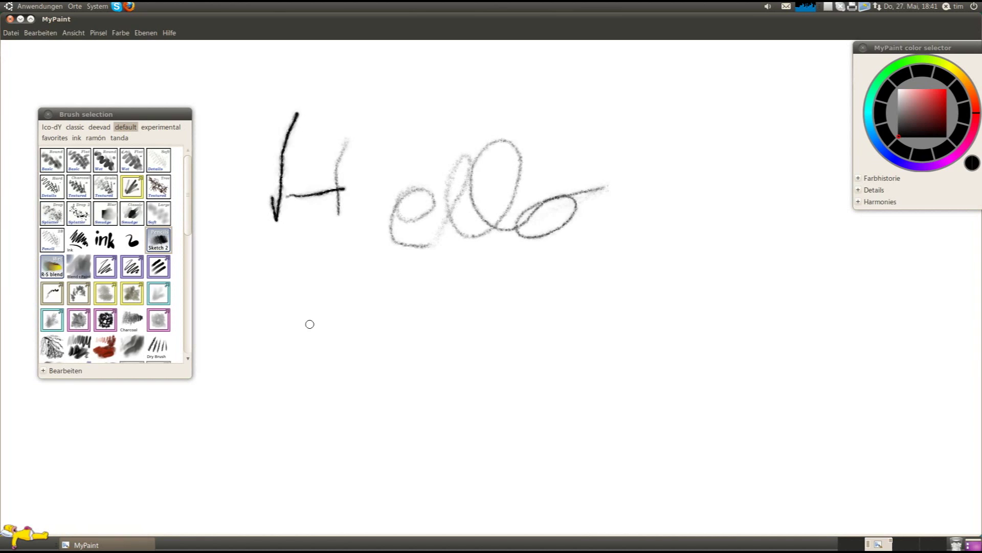
pyautogui.moveTo(259, 316)
pyautogui.mouseDown()
pyautogui.moveTo(201, 390)
pyautogui.moveTo(276, 406)
pyautogui.mouseUp()
pyautogui.moveTo(298, 362)
pyautogui.mouseDown()
pyautogui.moveTo(356, 345)
pyautogui.moveTo(373, 353)
pyautogui.moveTo(472, 338)
pyautogui.moveTo(509, 401)
pyautogui.mouseUp()
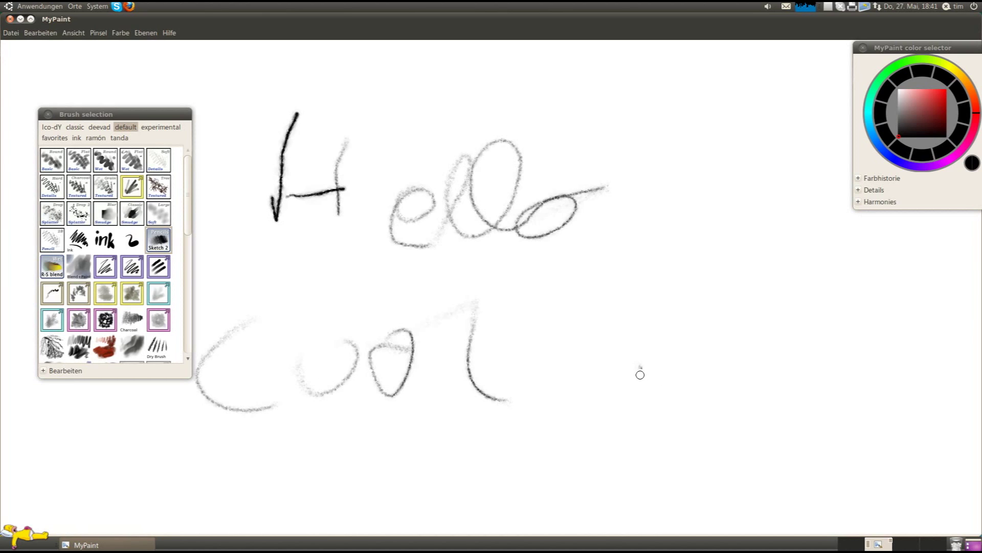
# - Write 'tablet' after 'cool', then close MyPaint
pyautogui.moveTo(640, 368); pyautogui.dragTo(621, 484)
pyautogui.moveTo(598, 408); pyautogui.dragTo(667, 405)
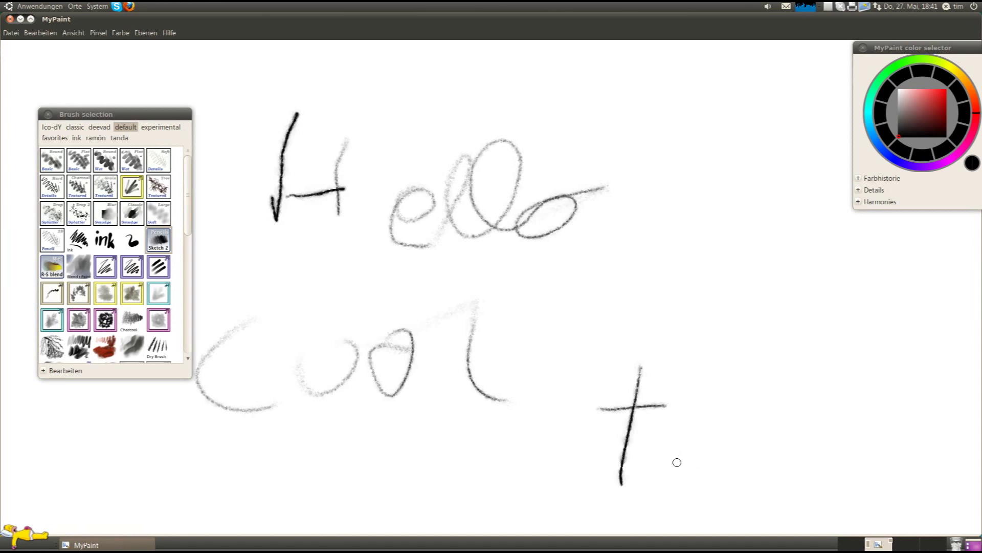
pyautogui.moveTo(677, 462)
pyautogui.mouseDown()
pyautogui.moveTo(697, 454)
pyautogui.moveTo(688, 463)
pyautogui.moveTo(714, 486)
pyautogui.mouseUp()
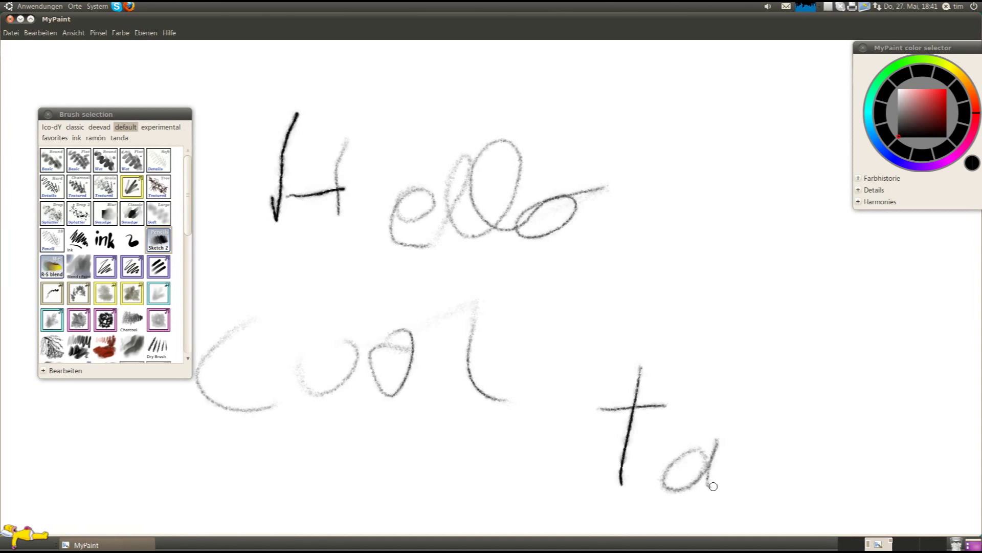
pyautogui.moveTo(784, 393)
pyautogui.mouseDown()
pyautogui.moveTo(772, 421)
pyautogui.moveTo(788, 455)
pyautogui.moveTo(754, 461)
pyautogui.mouseUp()
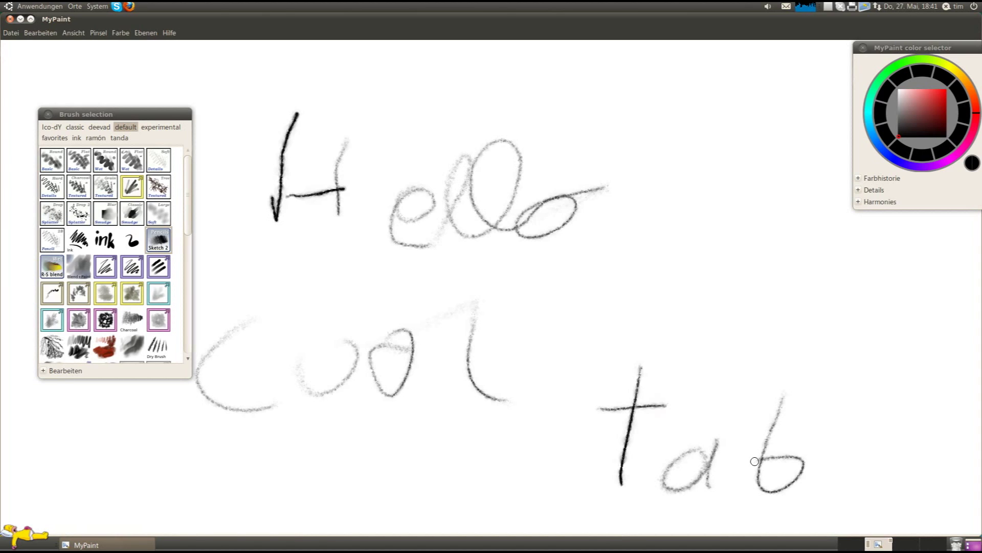
pyautogui.moveTo(840, 393)
pyautogui.mouseDown()
pyautogui.moveTo(821, 437)
pyautogui.moveTo(854, 476)
pyautogui.mouseUp()
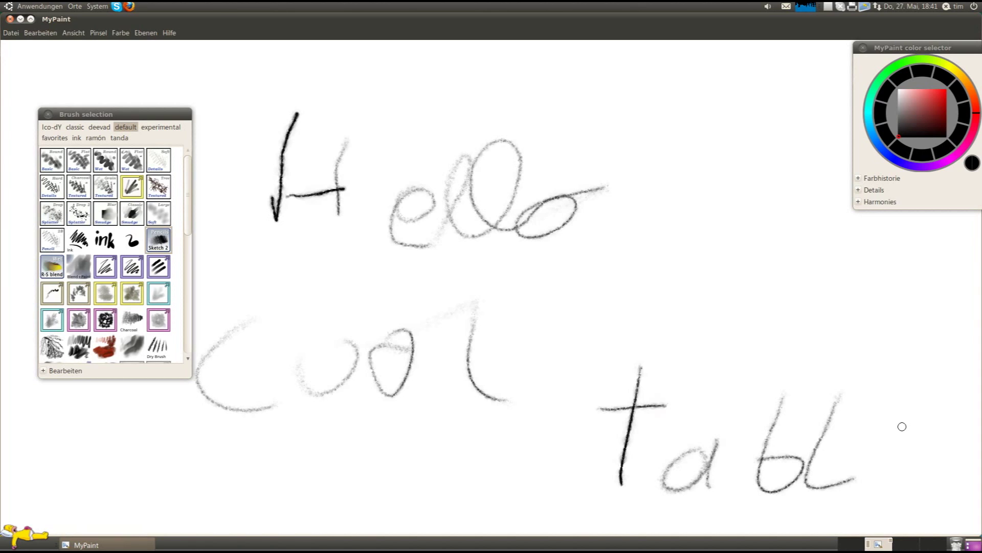
pyautogui.moveTo(872, 443)
pyautogui.mouseDown()
pyautogui.moveTo(905, 436)
pyautogui.moveTo(852, 469)
pyautogui.moveTo(883, 481)
pyautogui.mouseUp()
pyautogui.moveTo(952, 383); pyautogui.dragTo(918, 491)
pyautogui.moveTo(896, 429); pyautogui.dragTo(940, 441)
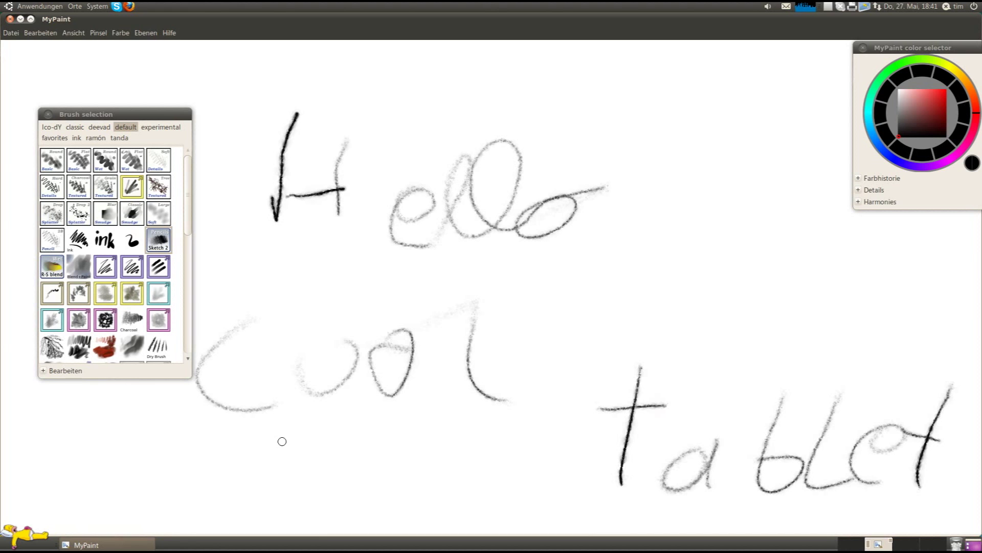
pyautogui.click(10, 19)
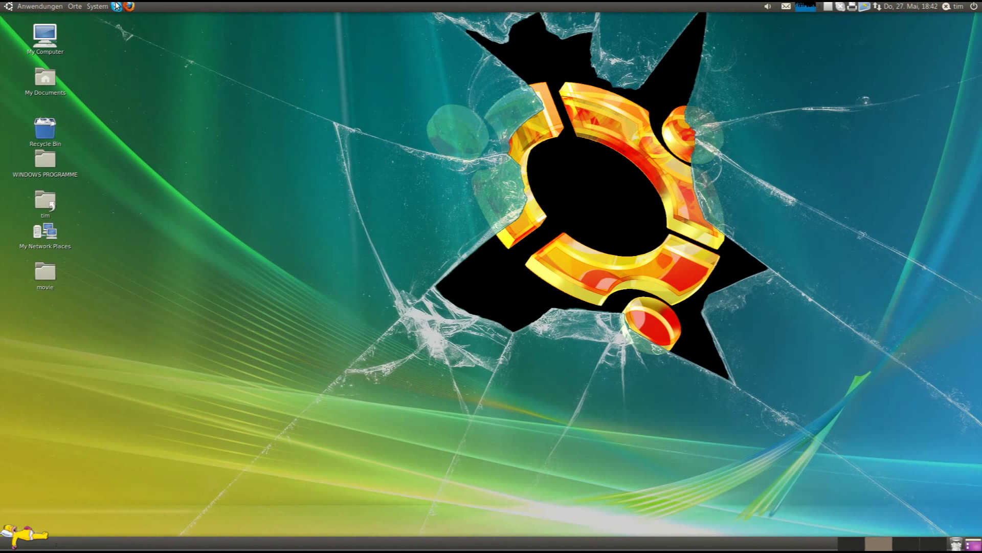
pyautogui.moveTo(109, 22)
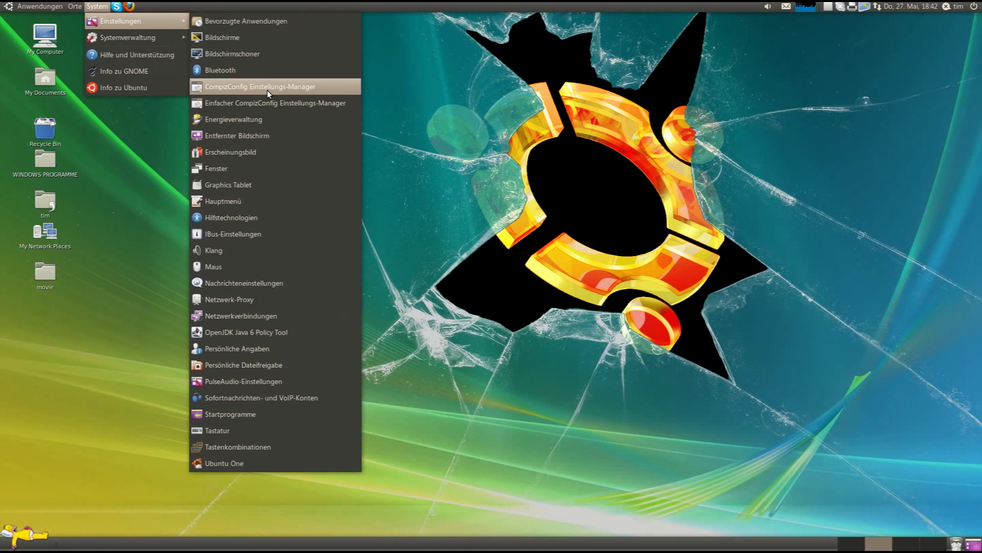
# - Open Graphics Tablet settings and select the WALTOP International Corp. Slim Tablet device
pyautogui.click(222, 184)
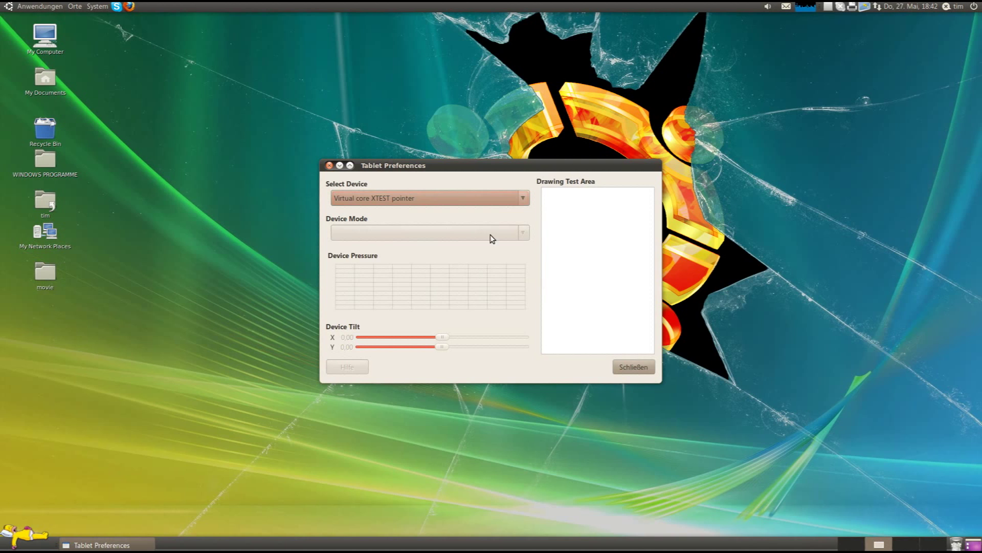
pyautogui.click(488, 202)
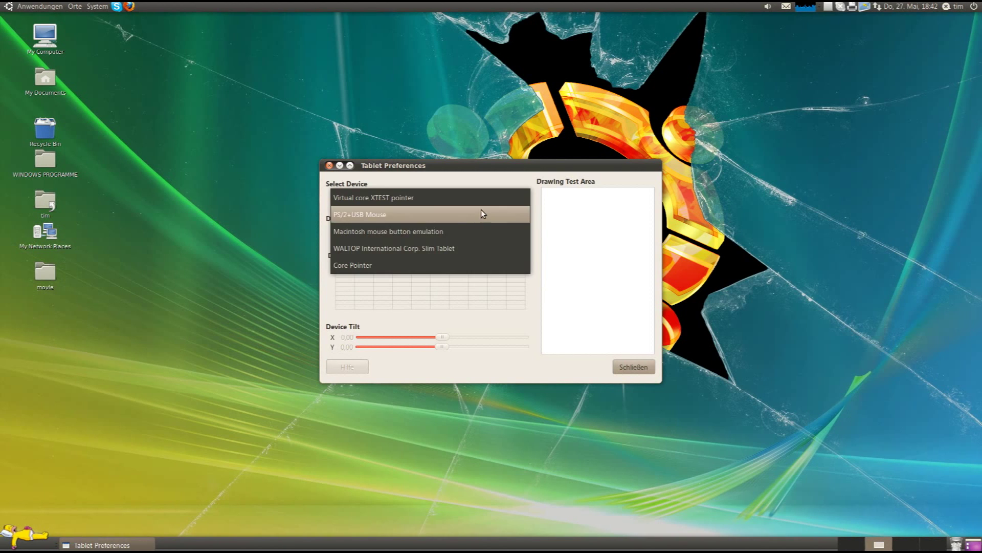
pyautogui.click(462, 248)
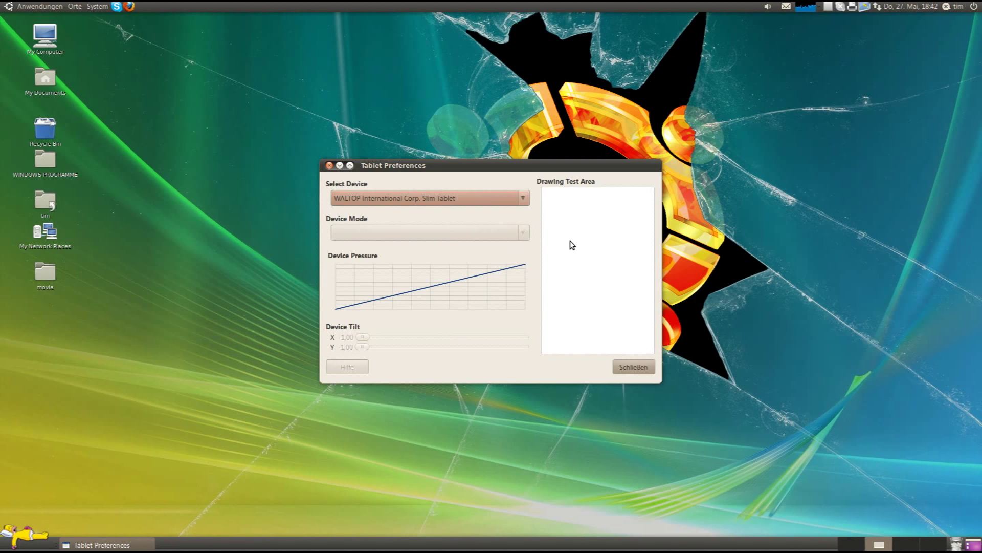
# - Draw green pressure strokes in the Drawing Test Area, then close the window
pyautogui.moveTo(569, 221)
pyautogui.mouseDown()
pyautogui.moveTo(619, 224)
pyautogui.moveTo(637, 323)
pyautogui.moveTo(647, 323)
pyautogui.moveTo(594, 330)
pyautogui.moveTo(617, 318)
pyautogui.moveTo(571, 320)
pyautogui.moveTo(609, 296)
pyautogui.moveTo(595, 304)
pyautogui.moveTo(583, 294)
pyautogui.moveTo(583, 252)
pyautogui.moveTo(558, 250)
pyautogui.moveTo(552, 232)
pyautogui.moveTo(606, 232)
pyautogui.moveTo(608, 211)
pyautogui.moveTo(593, 206)
pyautogui.moveTo(574, 236)
pyautogui.moveTo(617, 244)
pyautogui.moveTo(609, 274)
pyautogui.moveTo(552, 278)
pyautogui.moveTo(555, 326)
pyautogui.mouseUp()
pyautogui.moveTo(602, 299)
pyautogui.mouseDown()
pyautogui.moveTo(557, 305)
pyautogui.moveTo(625, 301)
pyautogui.moveTo(602, 246)
pyautogui.moveTo(542, 294)
pyautogui.moveTo(627, 296)
pyautogui.moveTo(597, 218)
pyautogui.moveTo(559, 298)
pyautogui.moveTo(565, 260)
pyautogui.mouseUp()
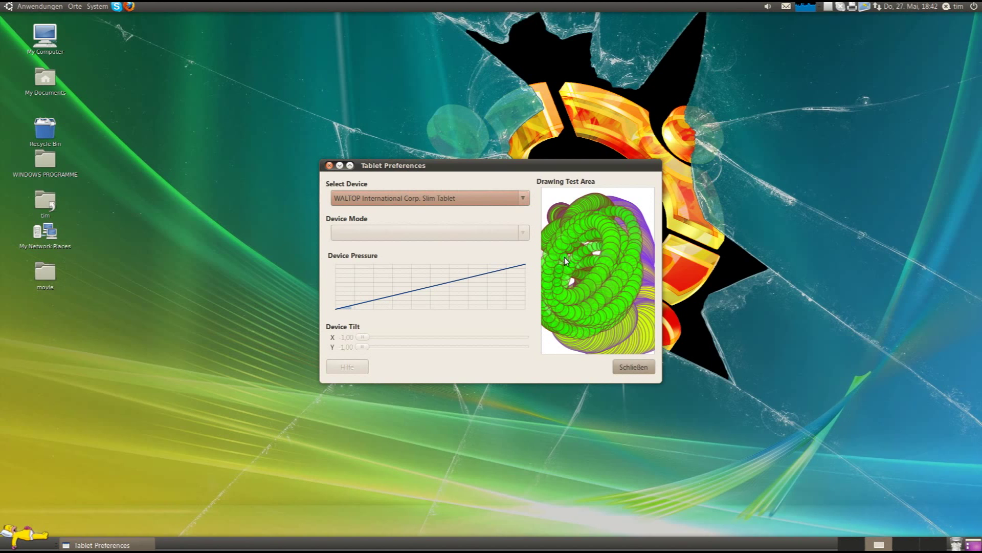
pyautogui.moveTo(478, 293); pyautogui.dragTo(430, 310)
pyautogui.click(432, 304)
pyautogui.click(314, 180)
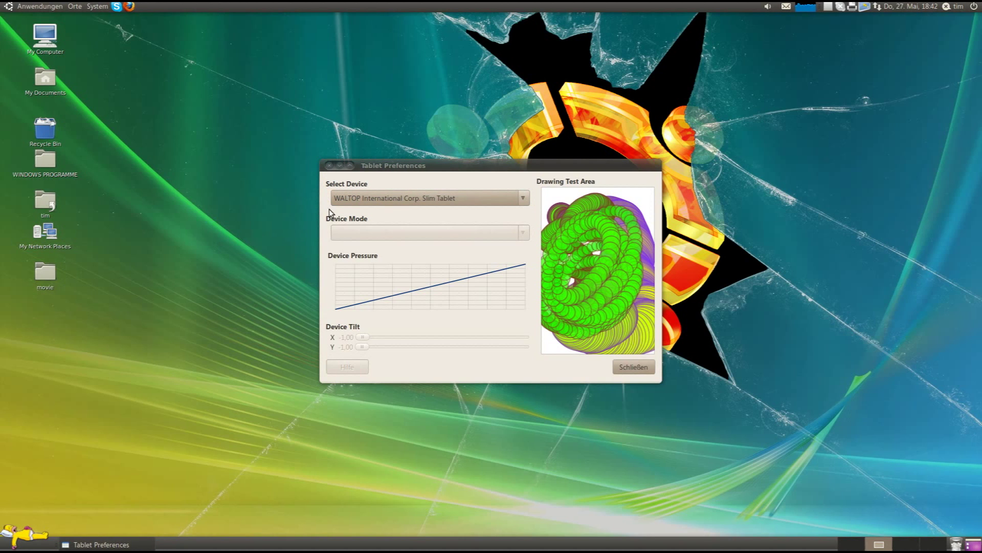
pyautogui.click(329, 166)
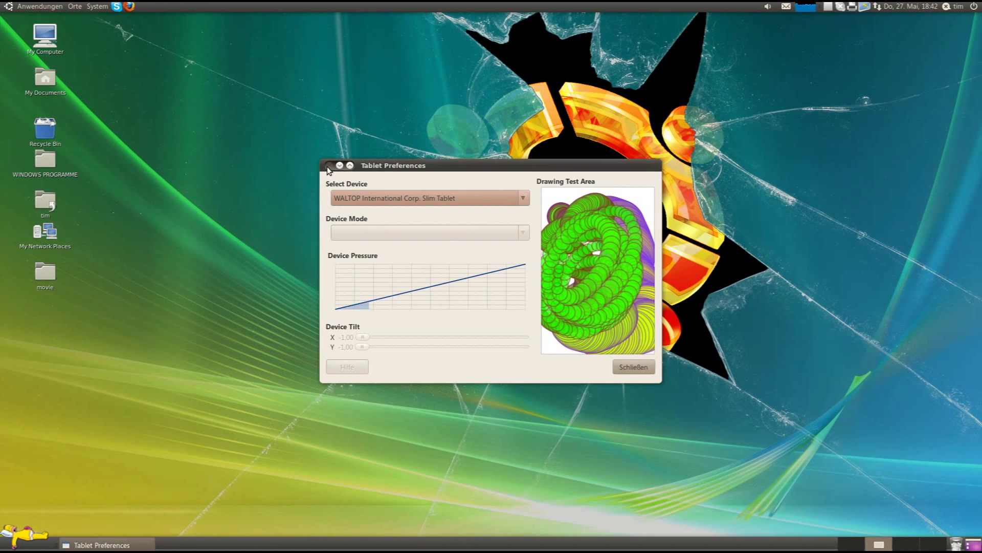